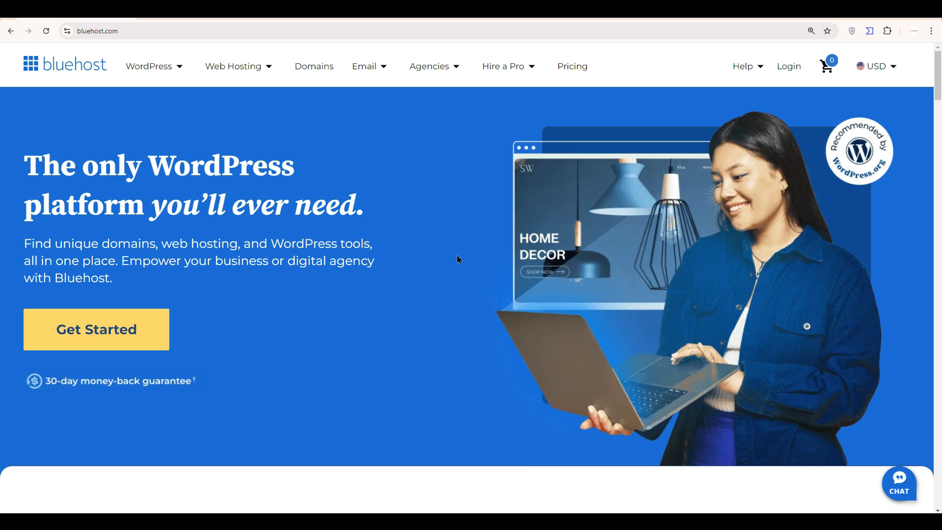
Switch to the WordPress.org hosting page and examine the recommended host entry for Bluehost
click(197, 12)
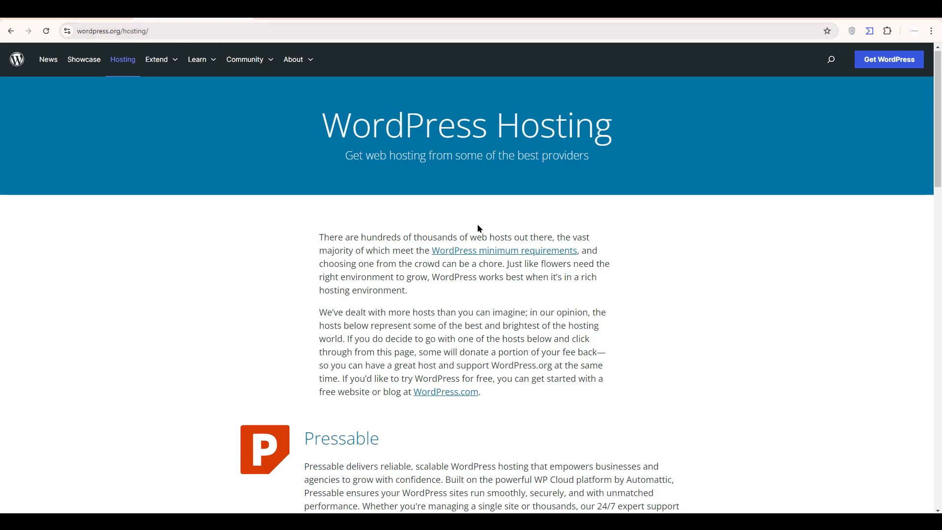
scroll(477, 226, down, 5)
scroll(478, 224, down, 3)
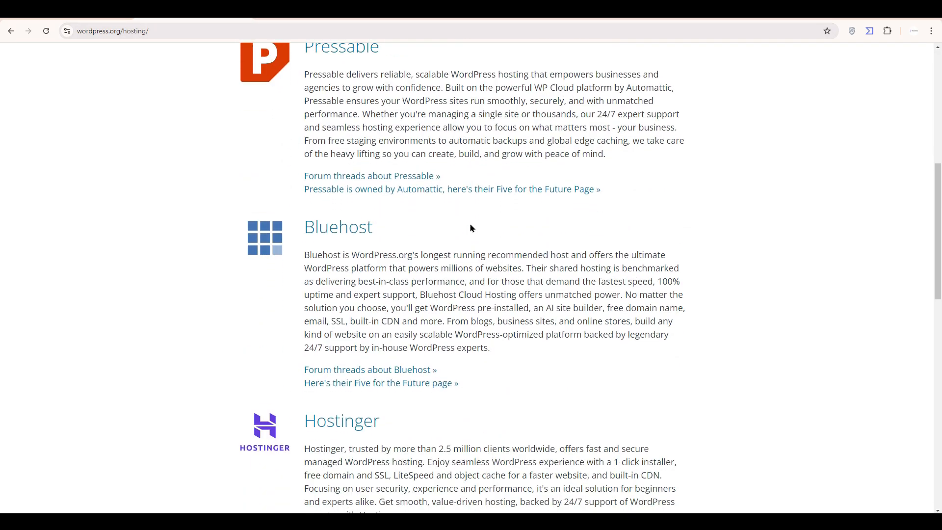
drag(388, 227, 304, 227)
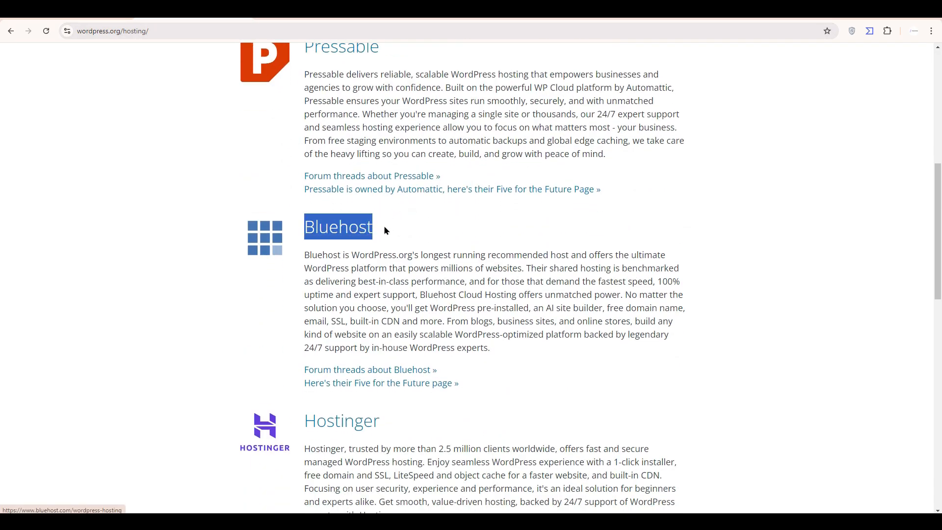
click(408, 271)
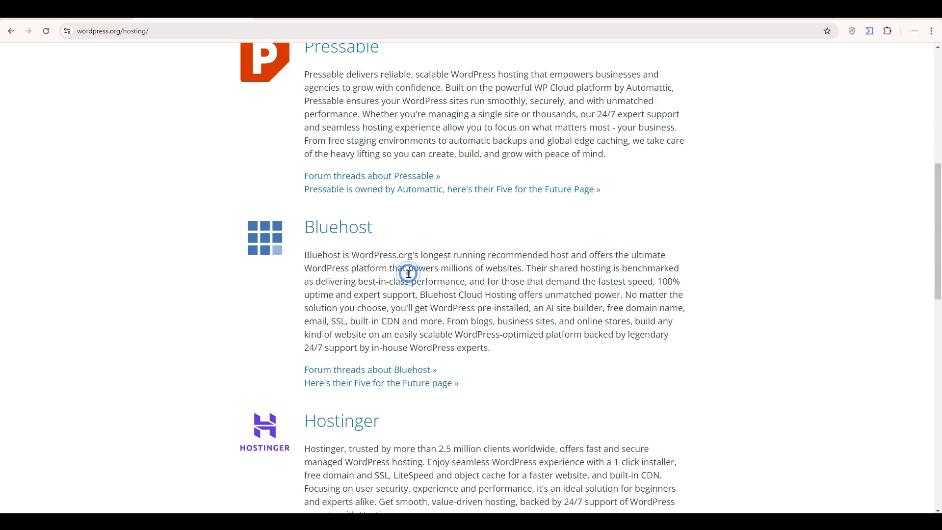
Return to the Bluehost site and open its Web Hosting plans to compare the prices and features
click(109, 12)
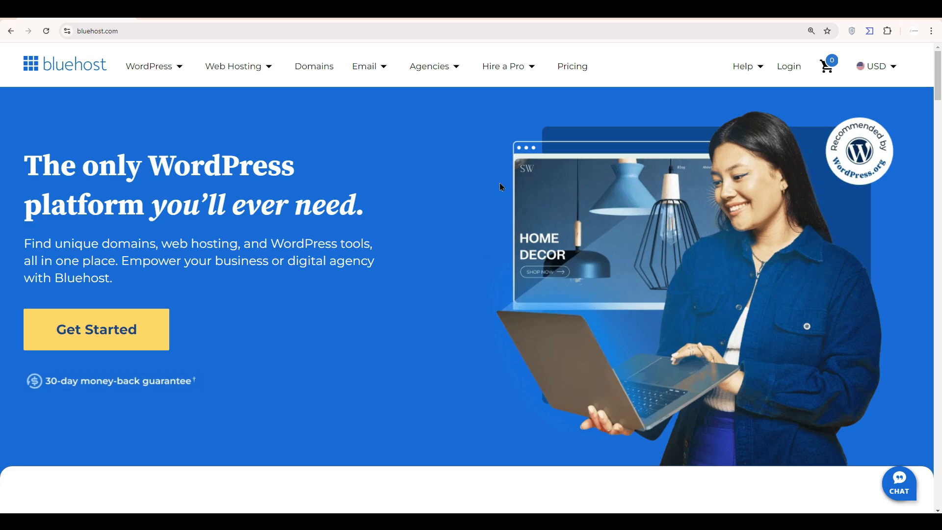
click(236, 72)
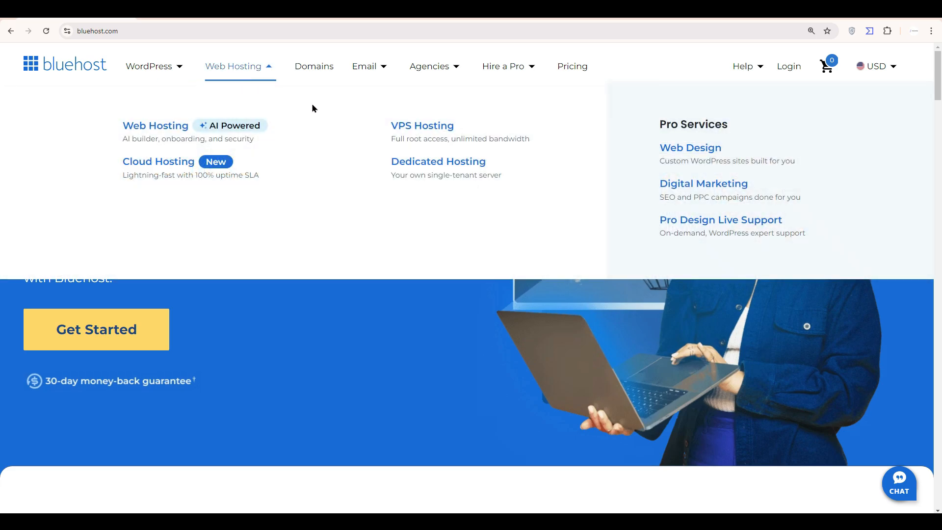
click(159, 130)
scroll(349, 135, down, 8)
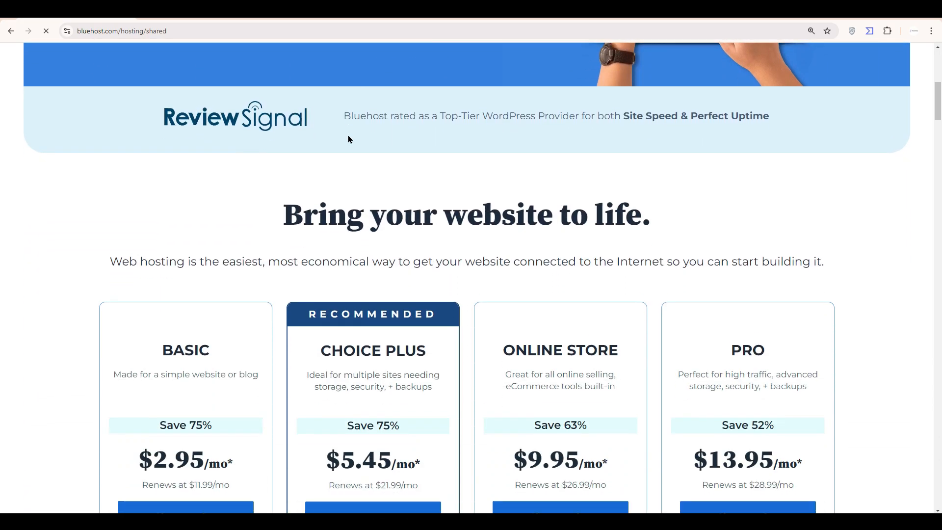
scroll(348, 135, down, 6)
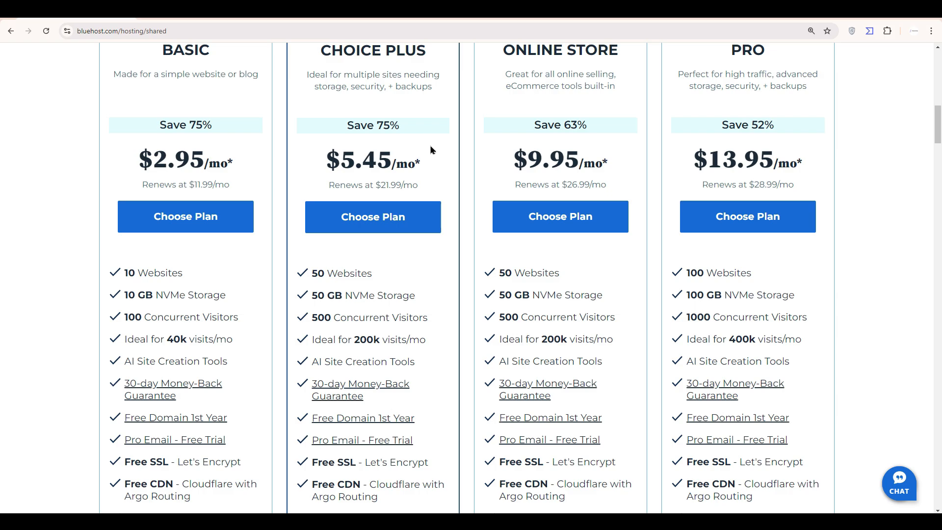
Choose the Basic hosting plan and postpone the domain choice to reach the cart
click(184, 220)
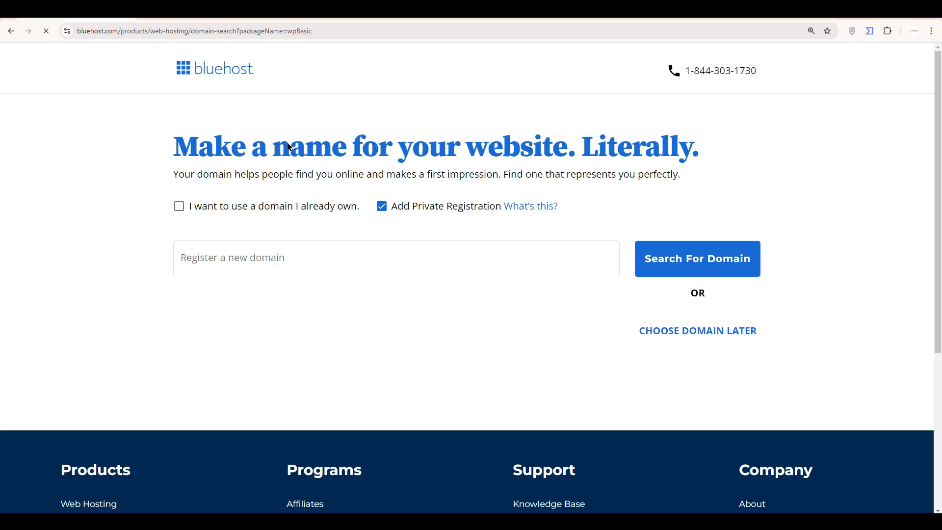
click(422, 259)
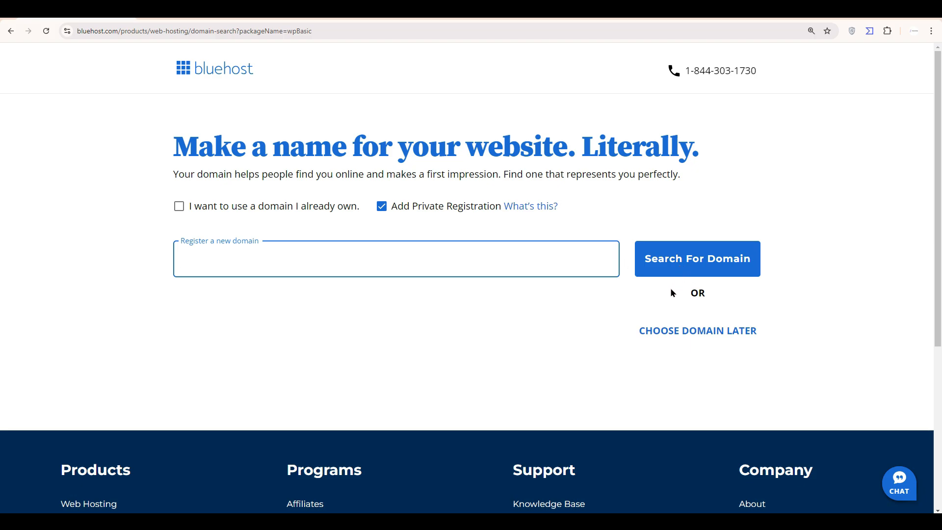
click(689, 335)
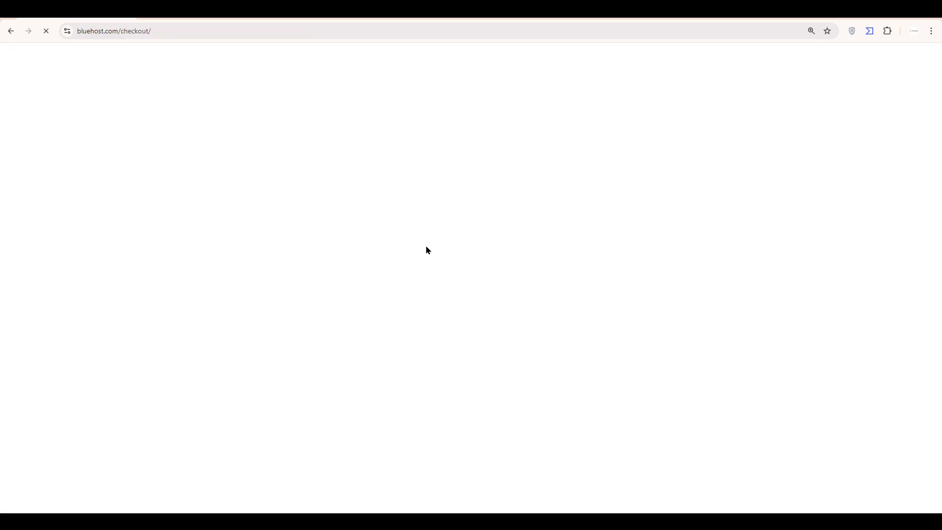
Check the WordPress Basic Hosting prices and the total savings in the cart
drag(459, 178, 490, 174)
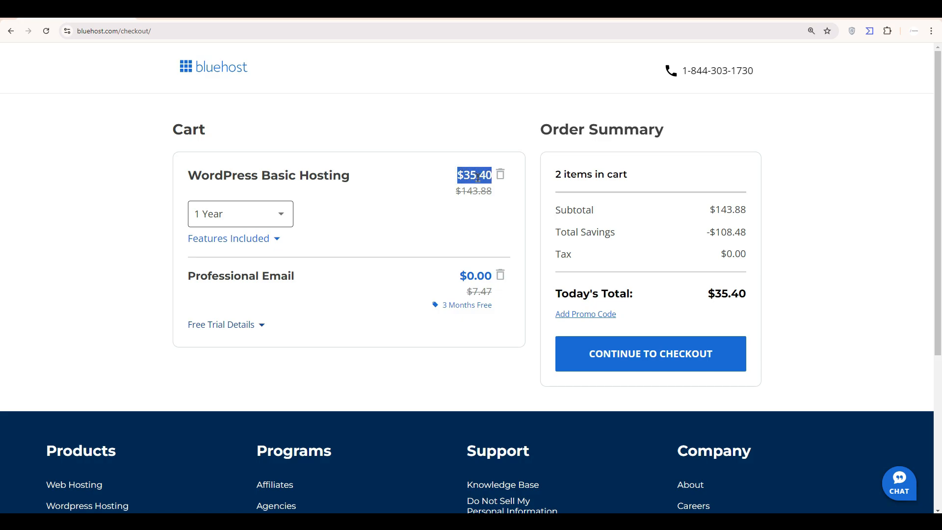
click(484, 196)
click(457, 192)
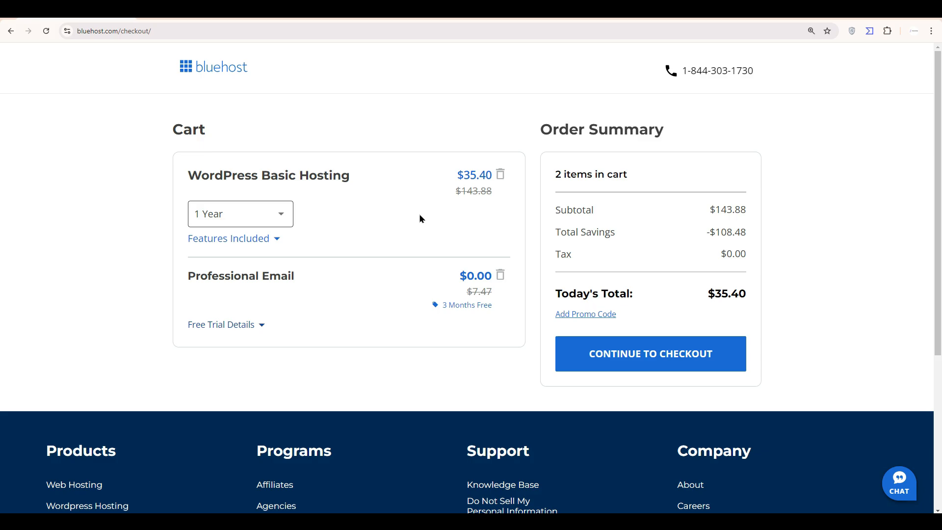
drag(702, 236, 751, 237)
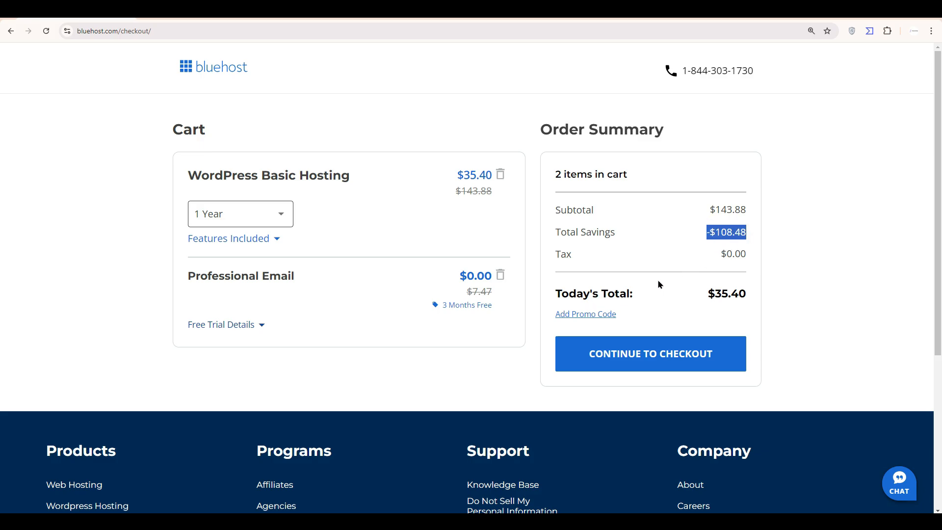
Continue to checkout and look through the contact, account and billing sections of the form
click(649, 354)
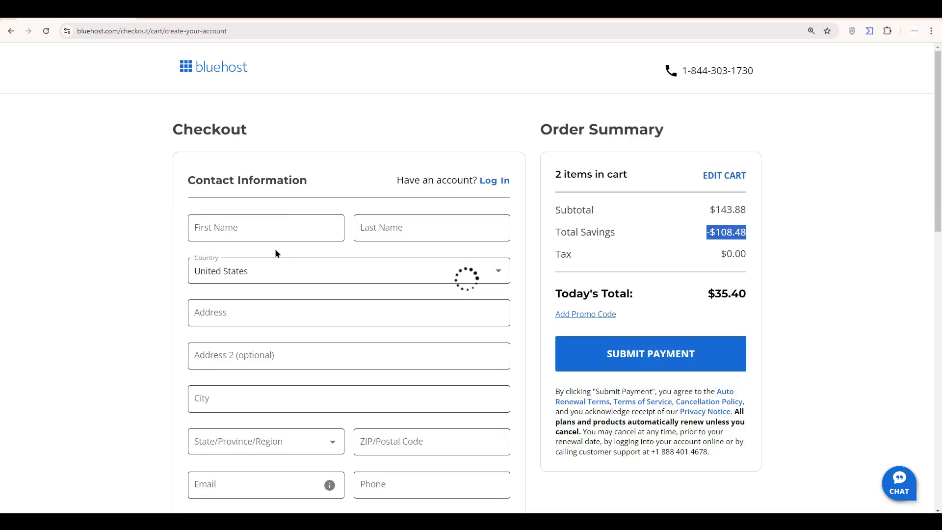
scroll(234, 232, down, 7)
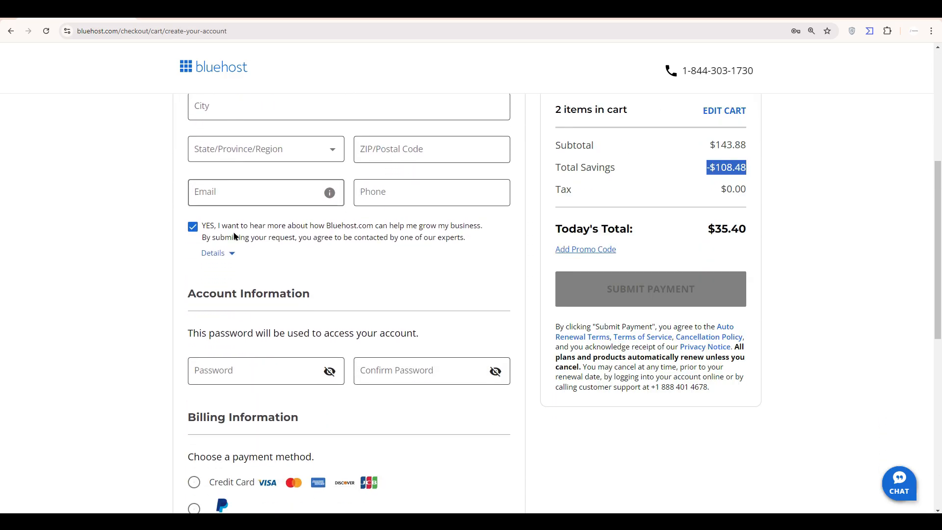
scroll(234, 232, down, 2)
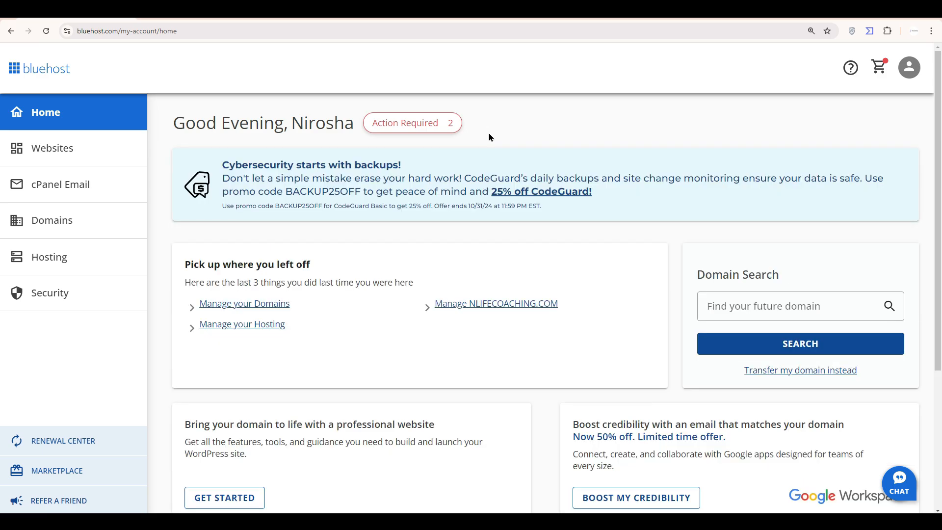
List the websites in the Bluehost account and open nlifecoaching.com for editing in WordPress
click(39, 151)
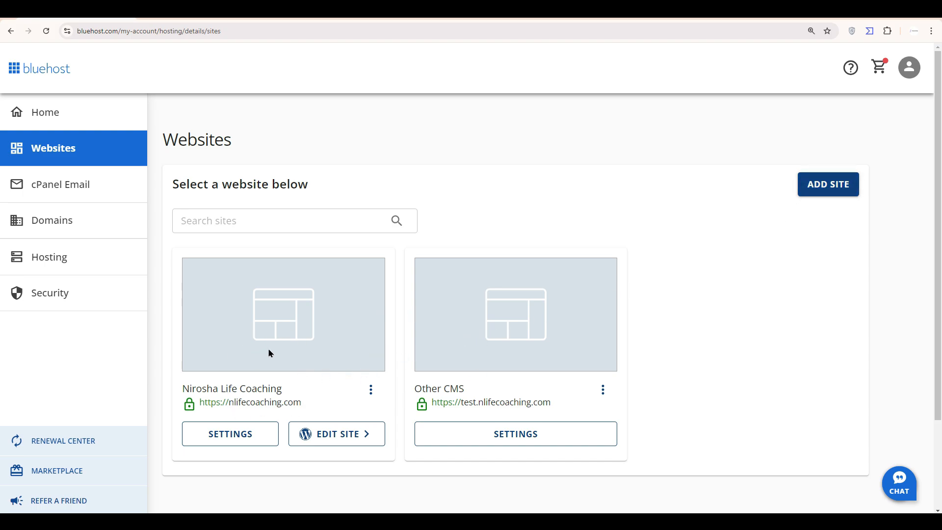
click(333, 441)
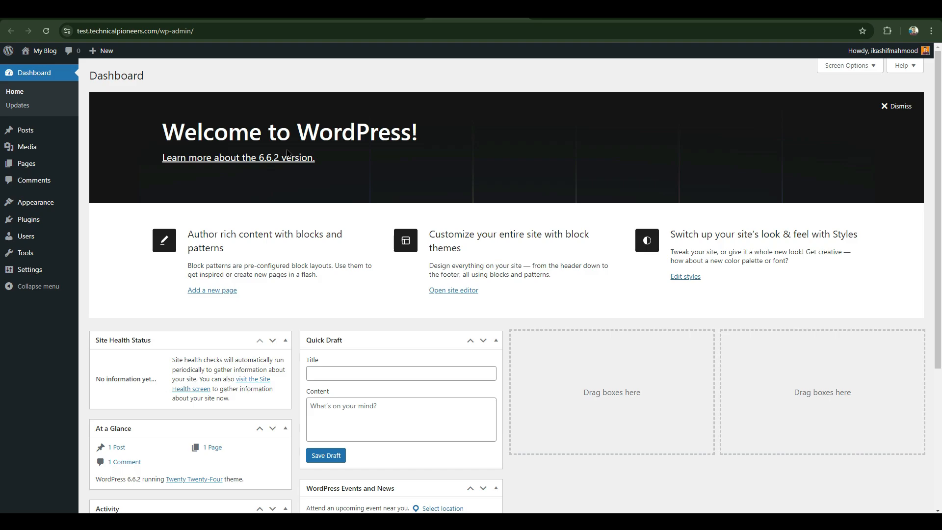
Visit the front end of the test.technicalpioneers.com site from its WordPress dashboard
click(931, 30)
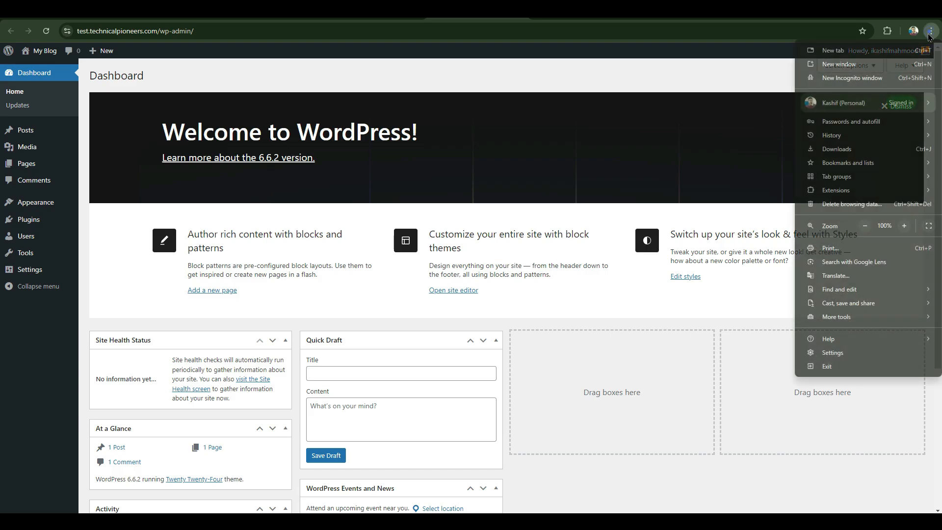
click(904, 225)
click(905, 226)
click(56, 61)
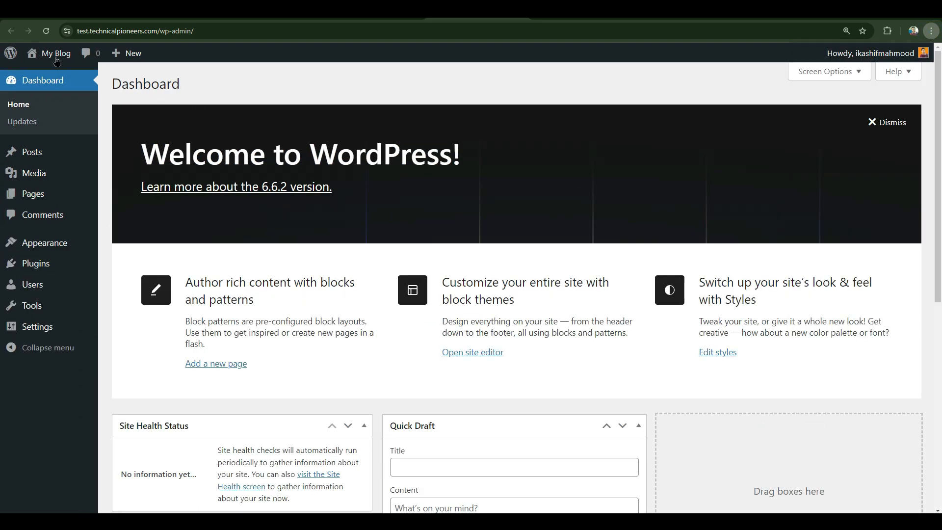
click(45, 74)
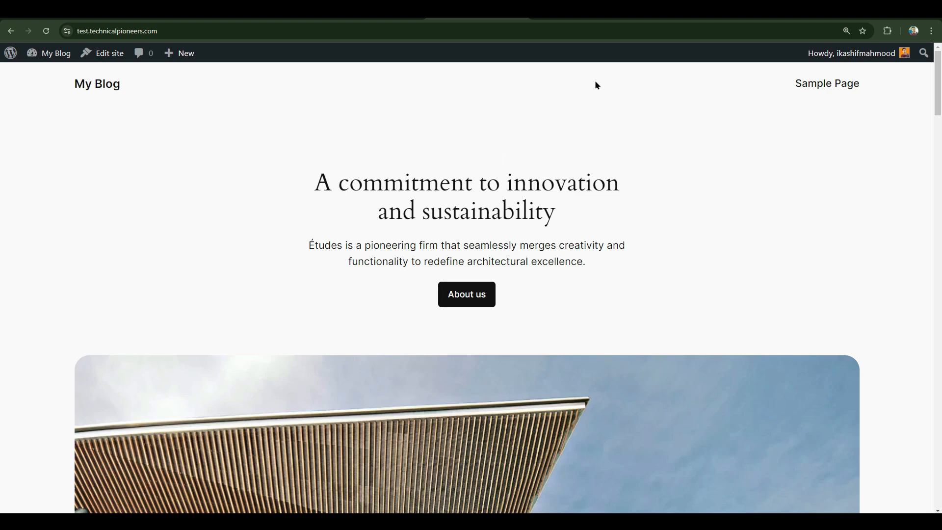
Switch to the lms.technicalpioneers.com site and open the Add Plugins page in its WordPress dashboard
click(667, 9)
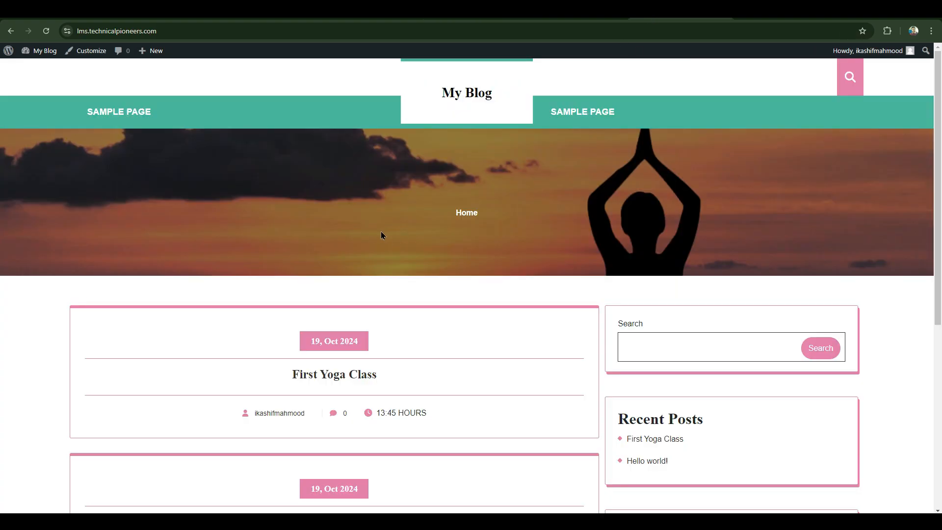
click(40, 51)
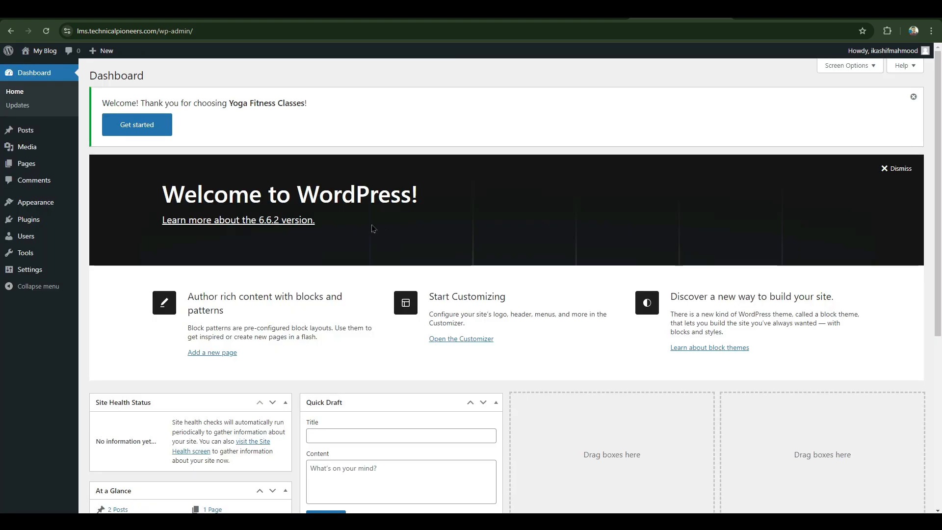
mouse_move(26, 223)
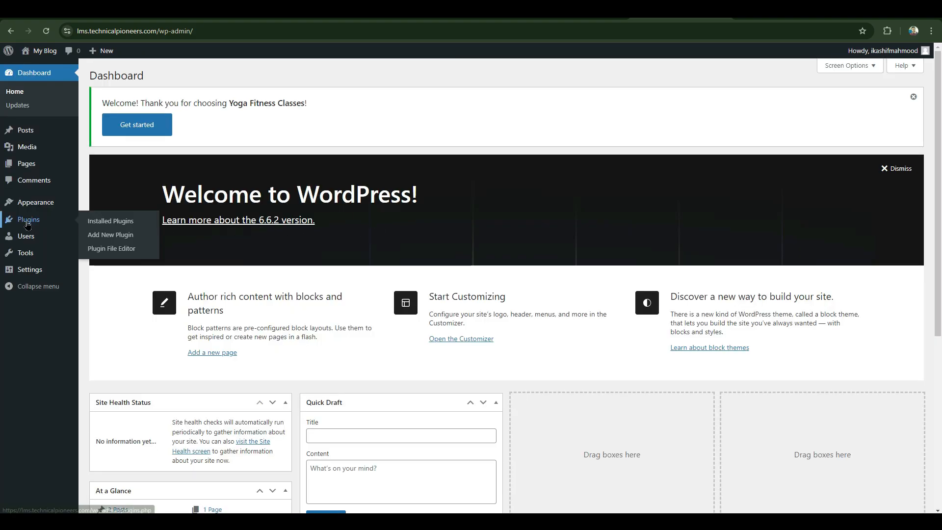
click(106, 240)
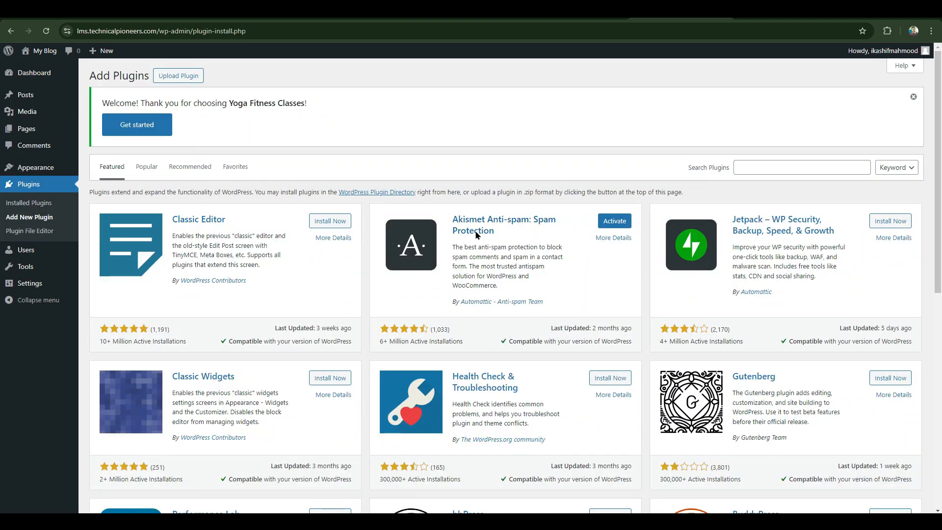
Search the plugin directory for "backup migration"
click(788, 170)
click(788, 170)
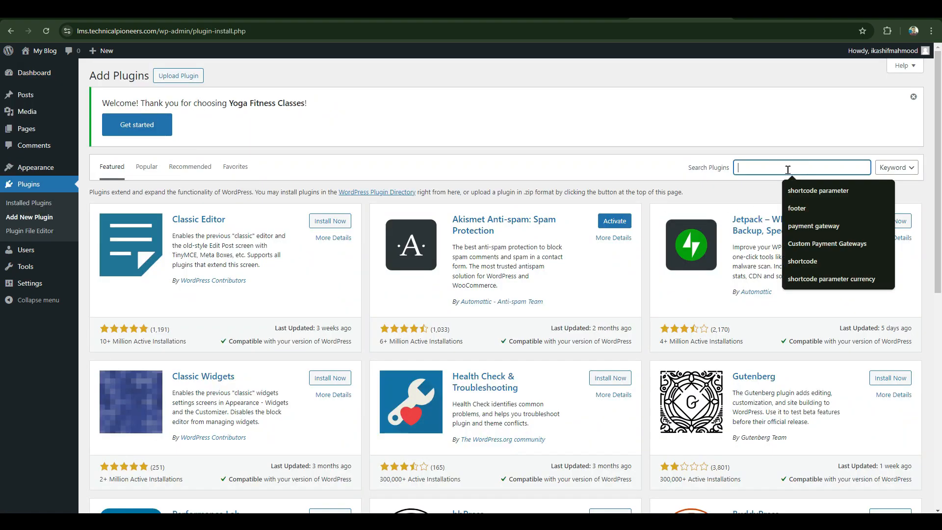
text(backup migration)
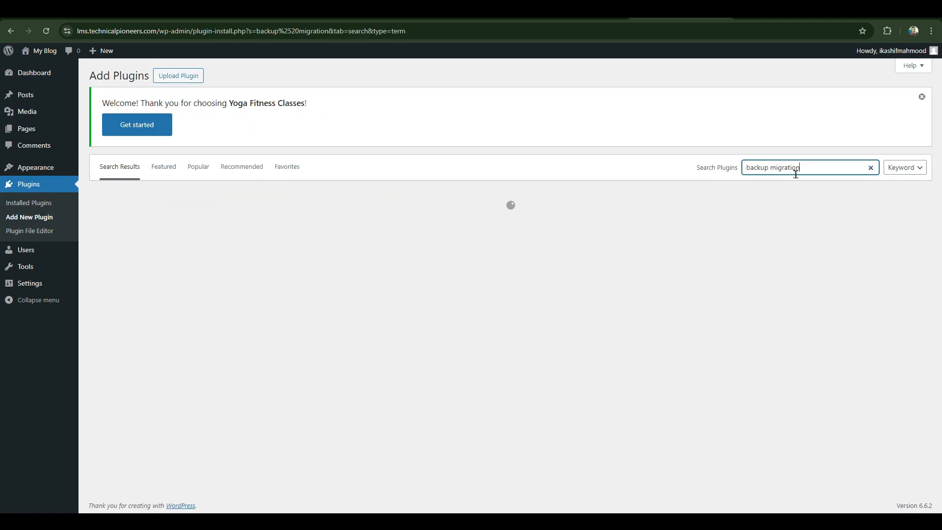
drag(813, 163, 736, 166)
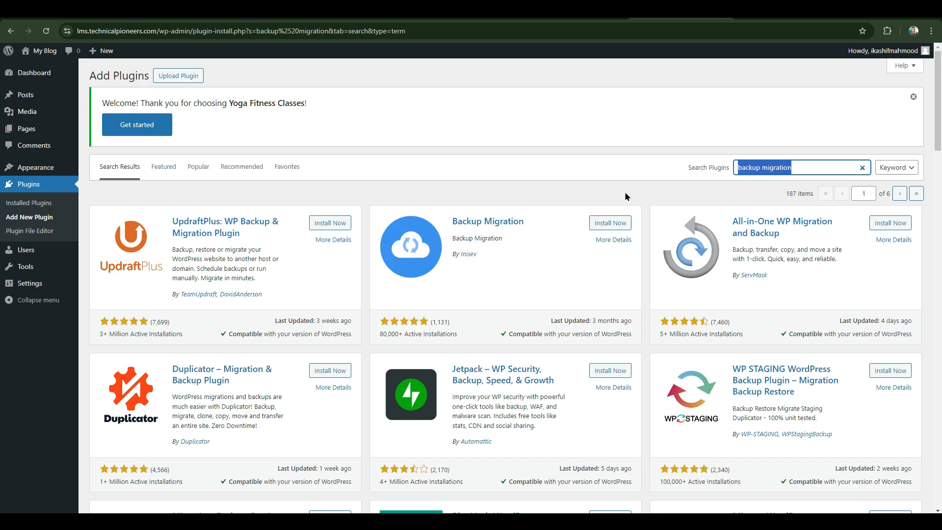
click(647, 193)
Install and activate the Backup Migration plugin by Inisev, skipping its alerts and diagnostic tracking opt-in
click(612, 224)
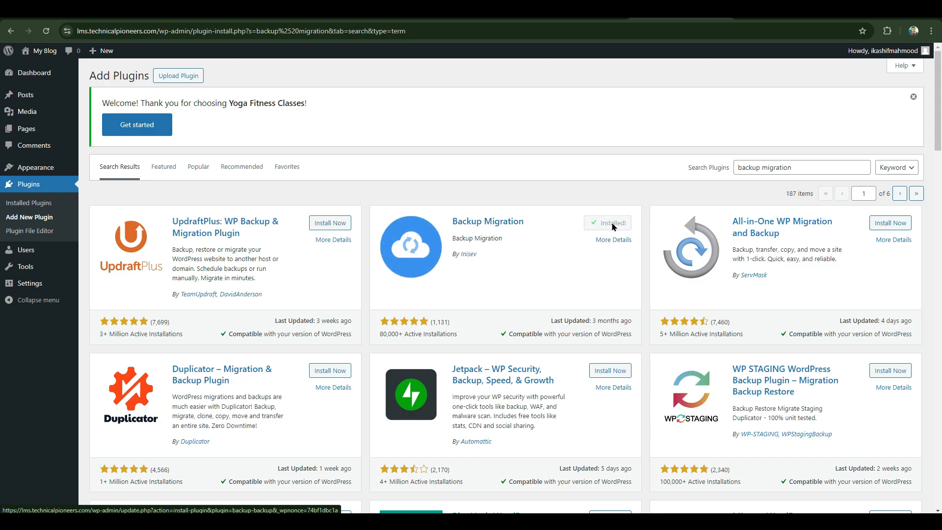
click(614, 223)
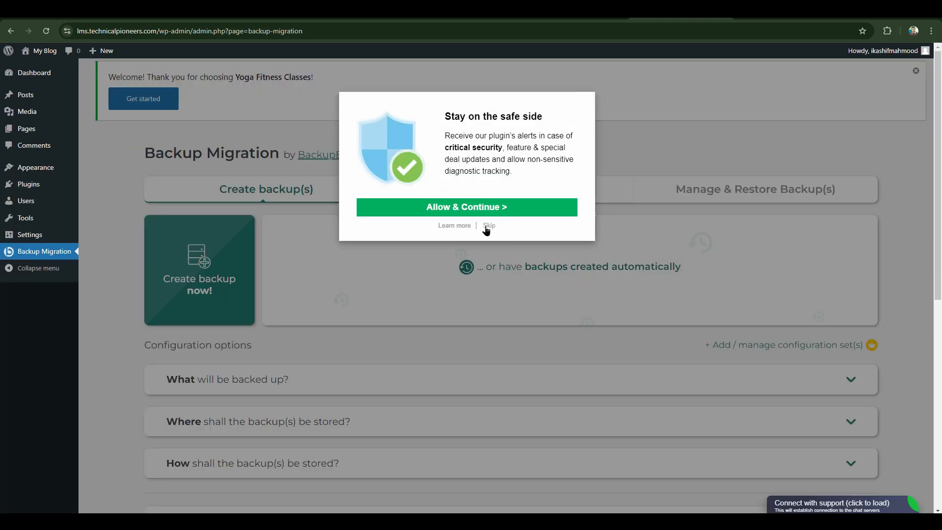
click(490, 226)
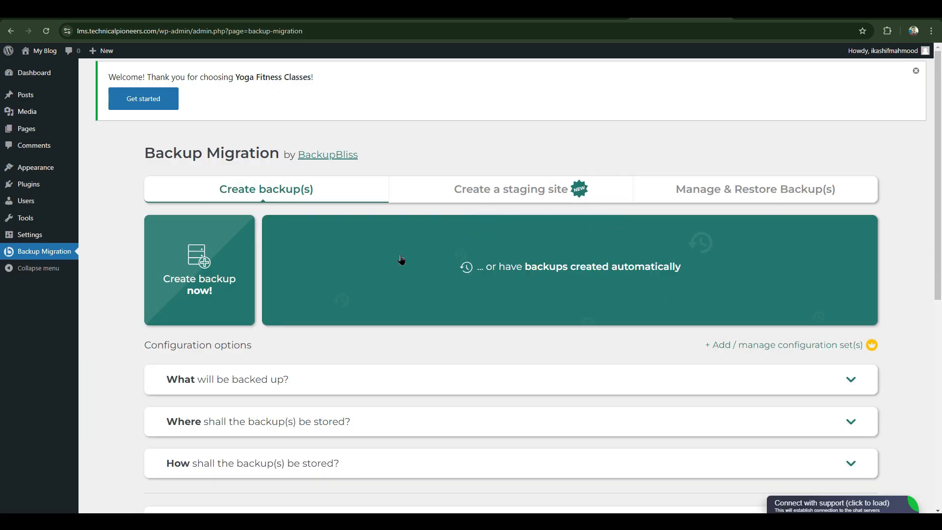
Create a full backup of the site with Backup Migration, accepting the default configuration
click(192, 275)
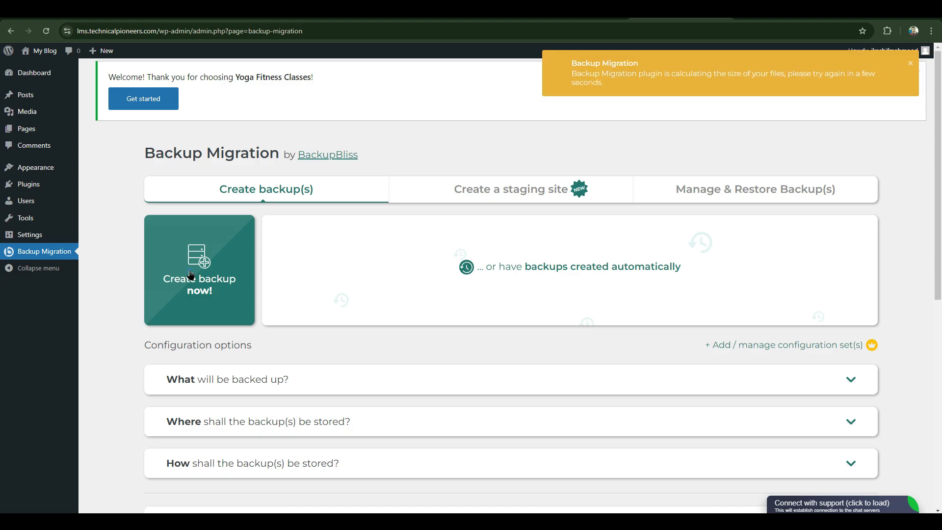
click(215, 292)
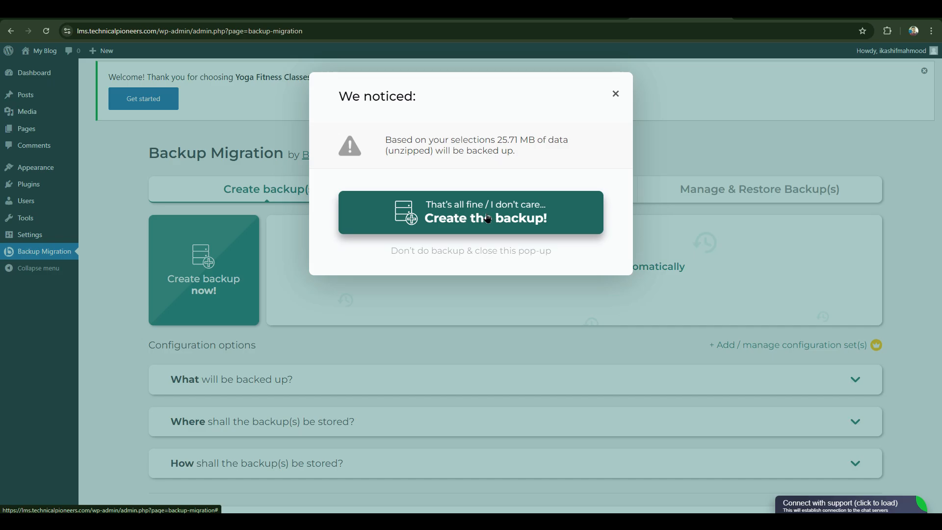
click(488, 218)
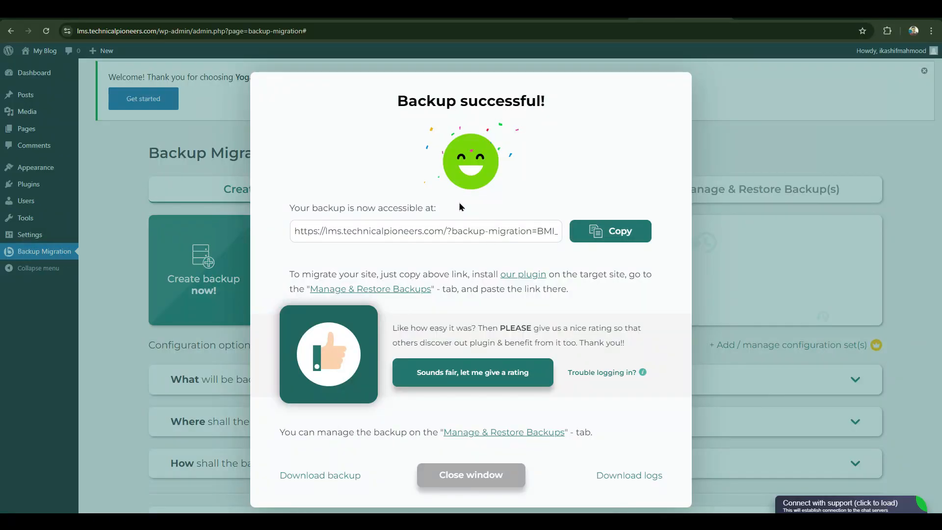
Copy the finished backup's migration link and open the Add Plugins page in the test.technicalpioneers.com WordPress dashboard
click(604, 237)
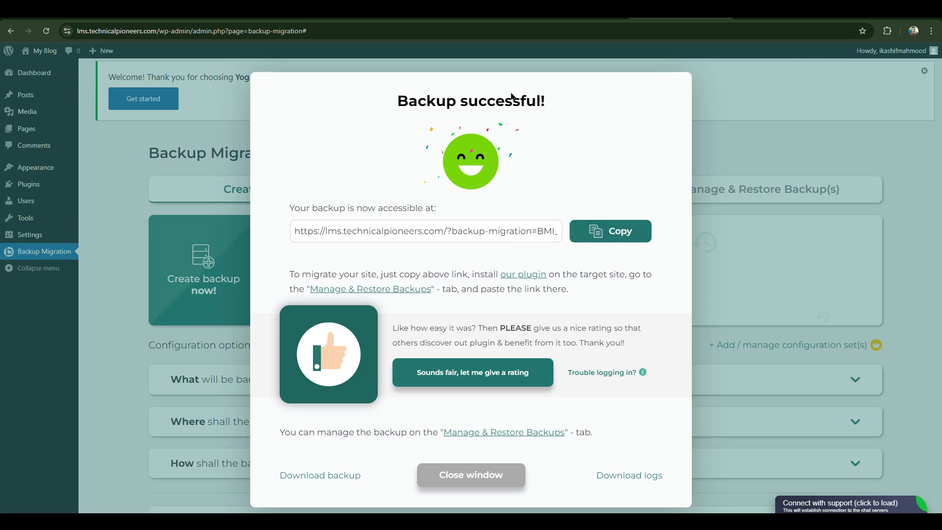
click(477, 12)
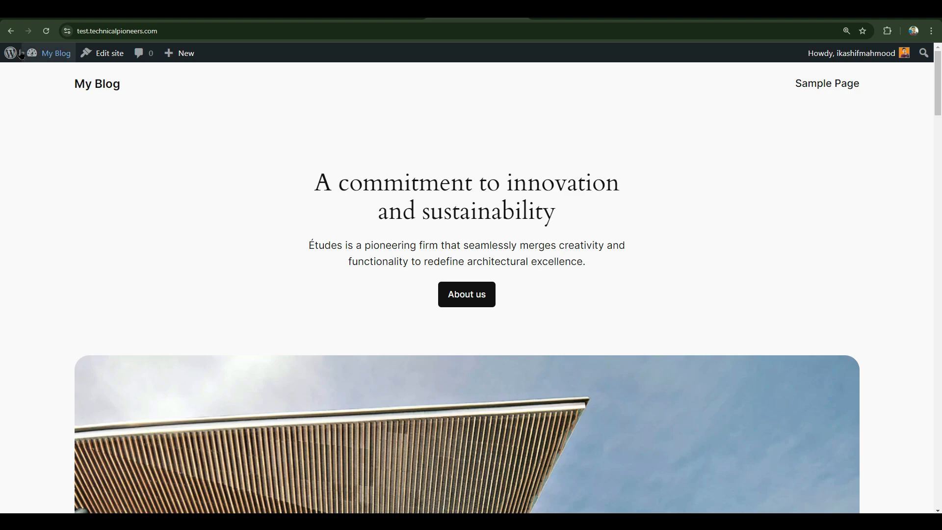
mouse_move(49, 52)
click(44, 77)
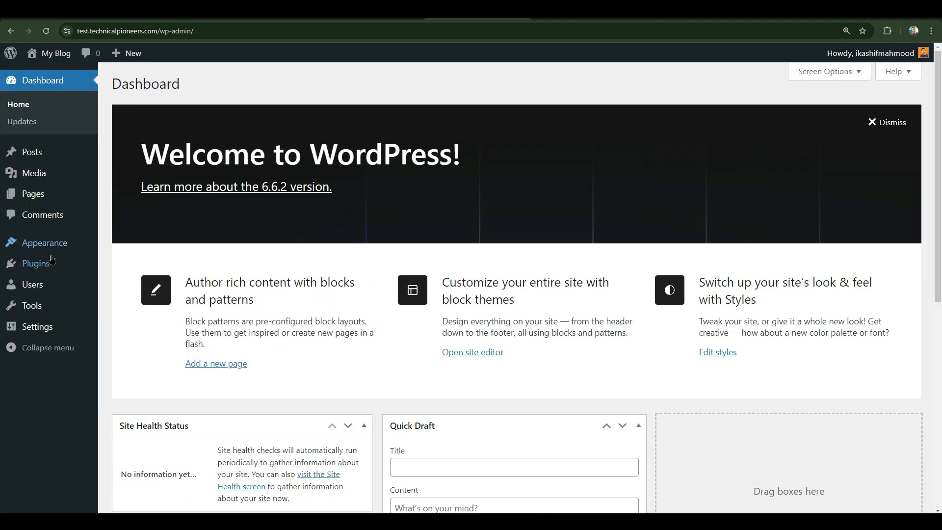
mouse_move(36, 263)
click(135, 283)
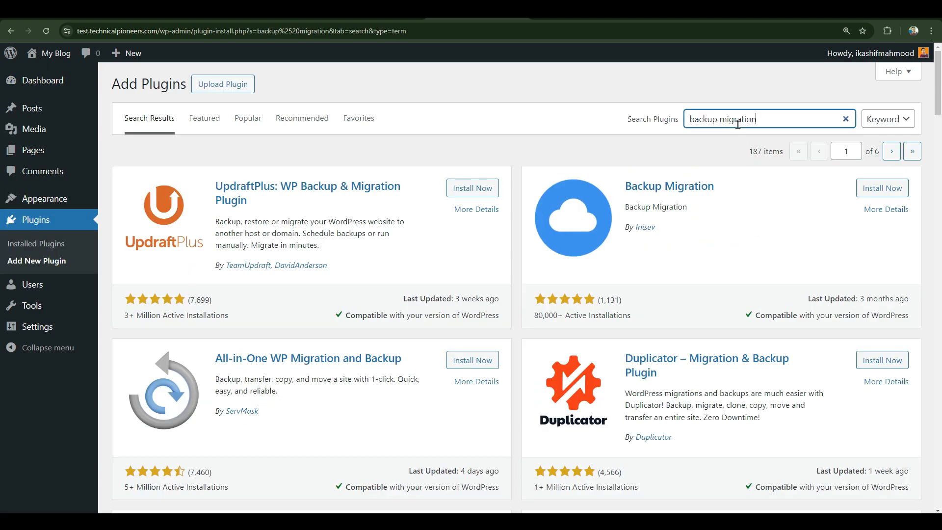
Install and activate the Backup Migration plugin by Inisev on the test site, skipping the alerts and diagnostic tracking opt-in
click(890, 188)
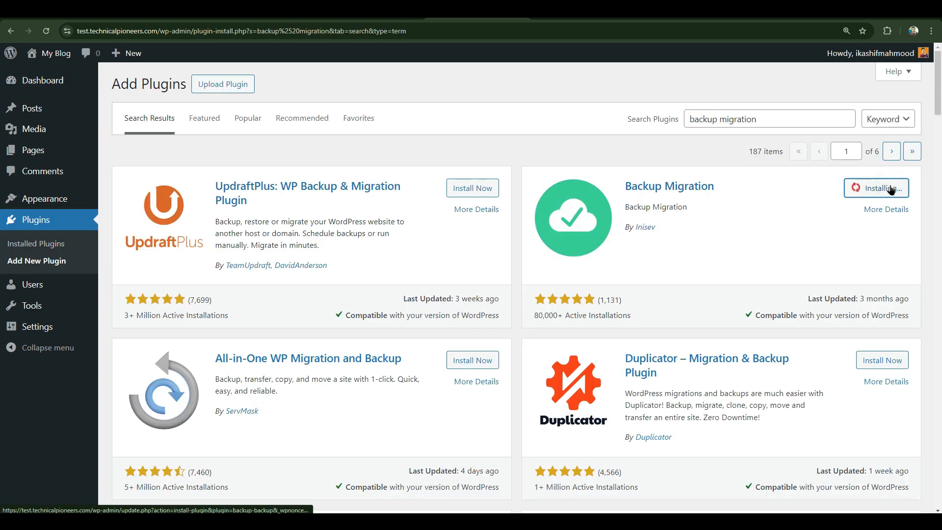
click(889, 188)
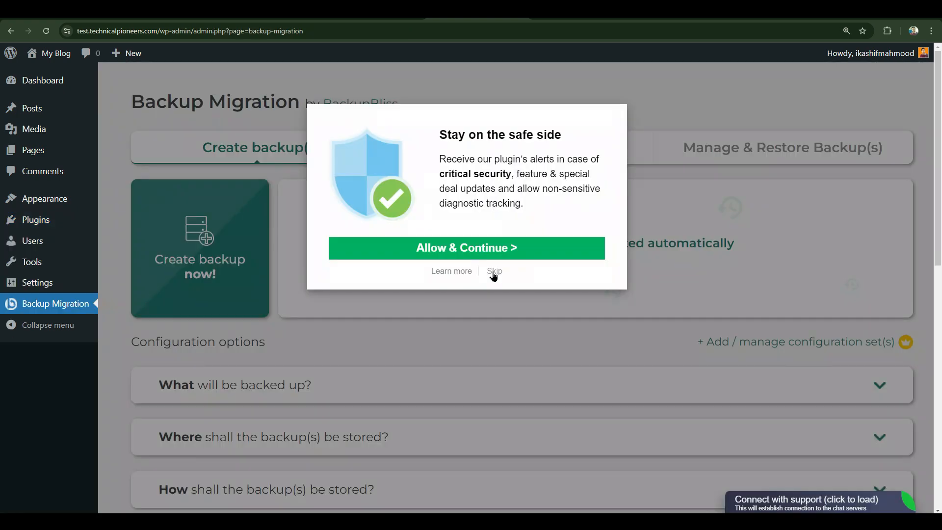
click(494, 272)
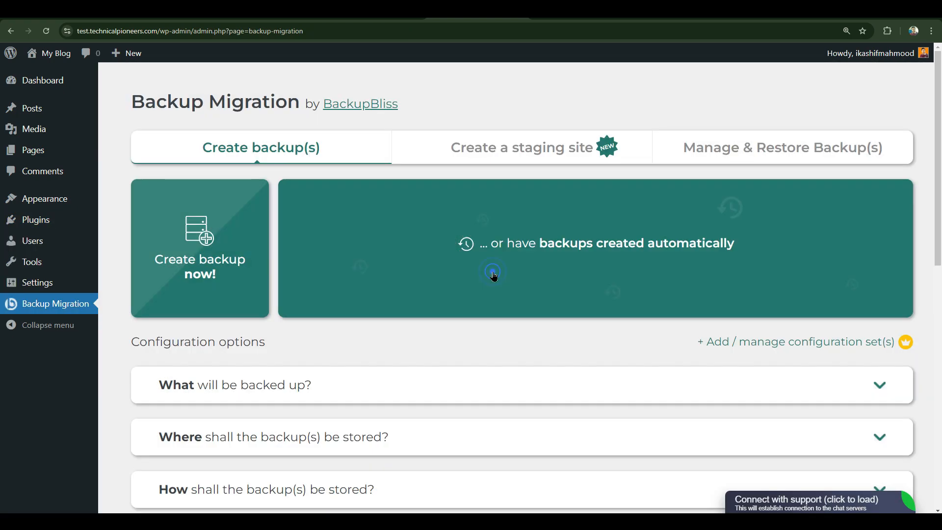
Restore the test site through Super-quick migration using the copied backup URL, acknowledging that existing folders, files and databases will be overwritten
click(734, 149)
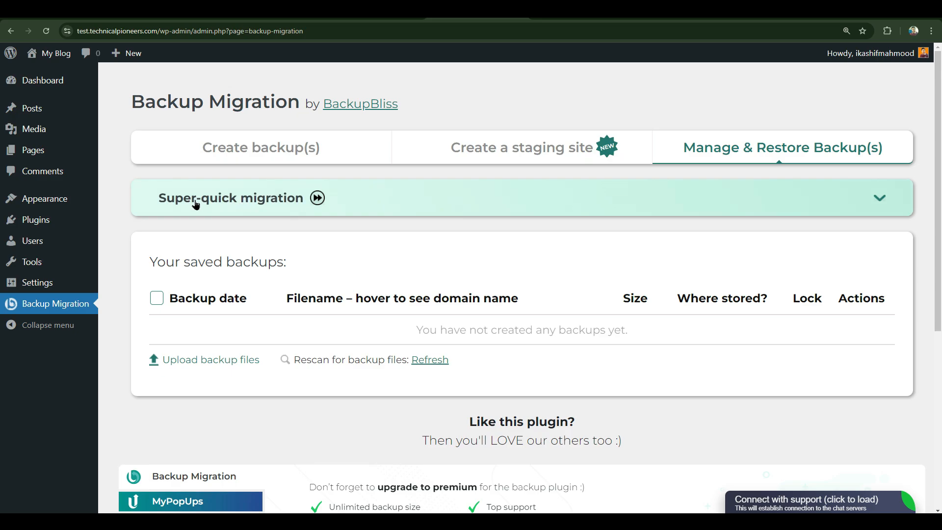
click(196, 205)
click(291, 263)
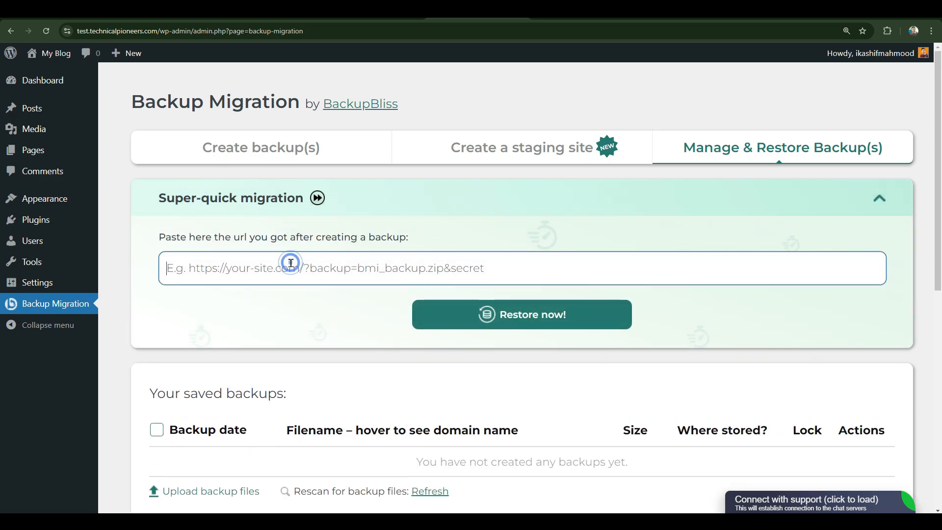
key(ctrl+v)
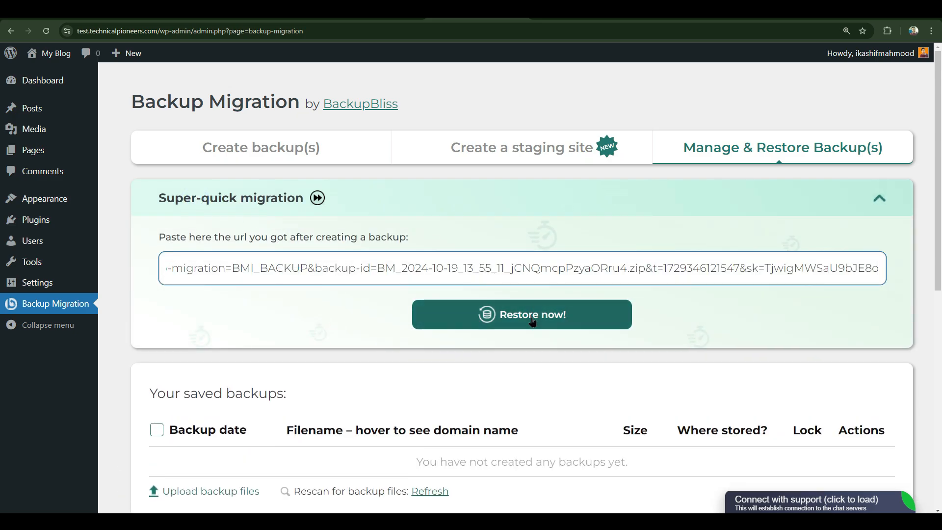
click(532, 320)
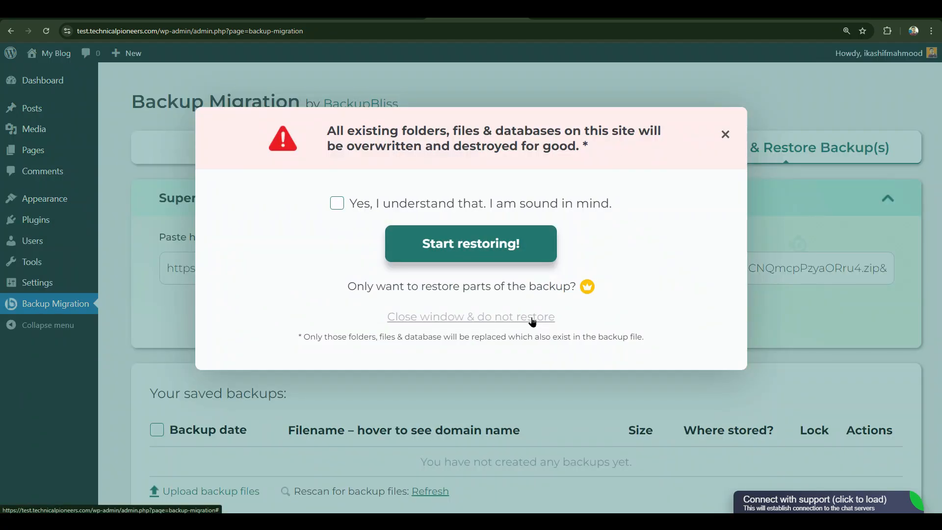
click(336, 206)
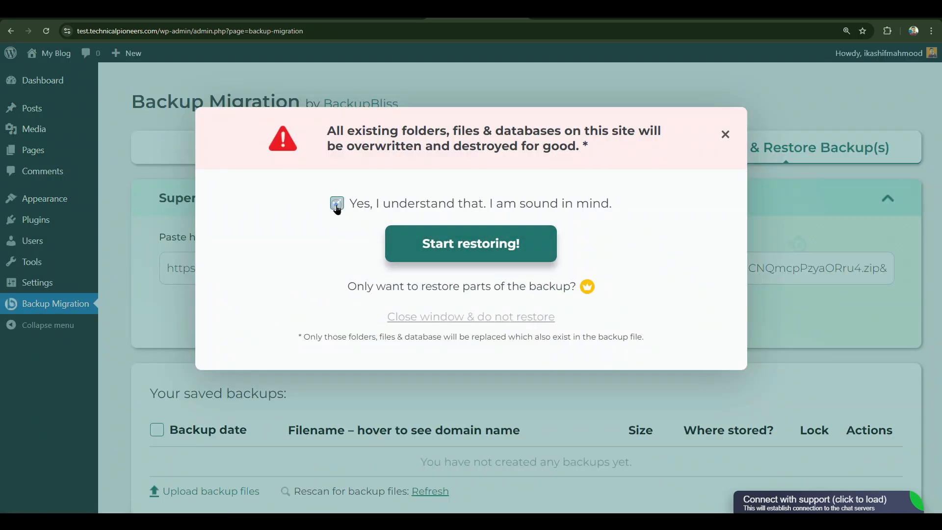
click(479, 247)
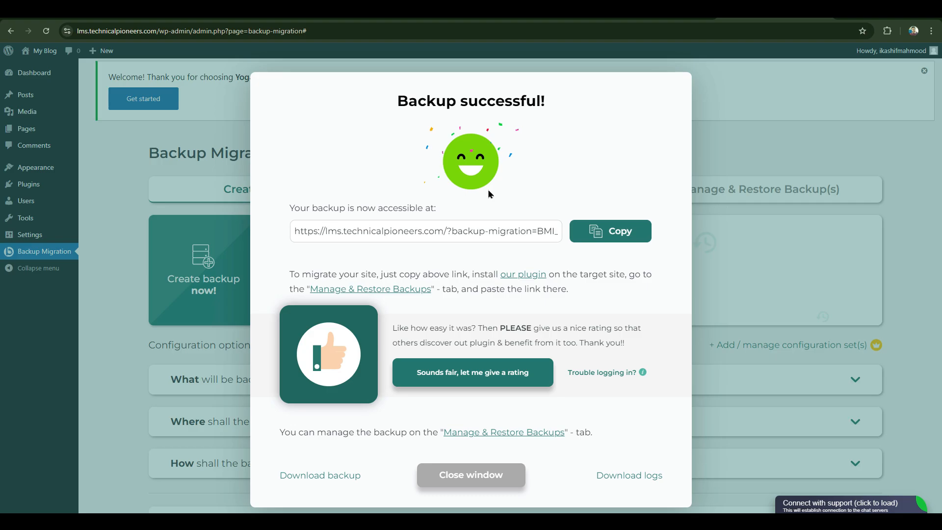
Close the backup success window on lms.technicalpioneers.com and view that site's front page in a new browser tab
click(390, 100)
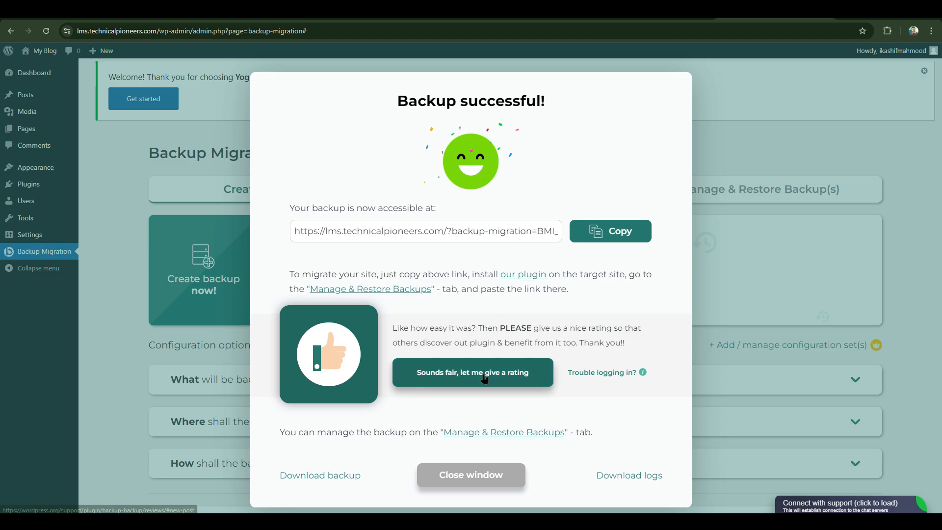
click(474, 475)
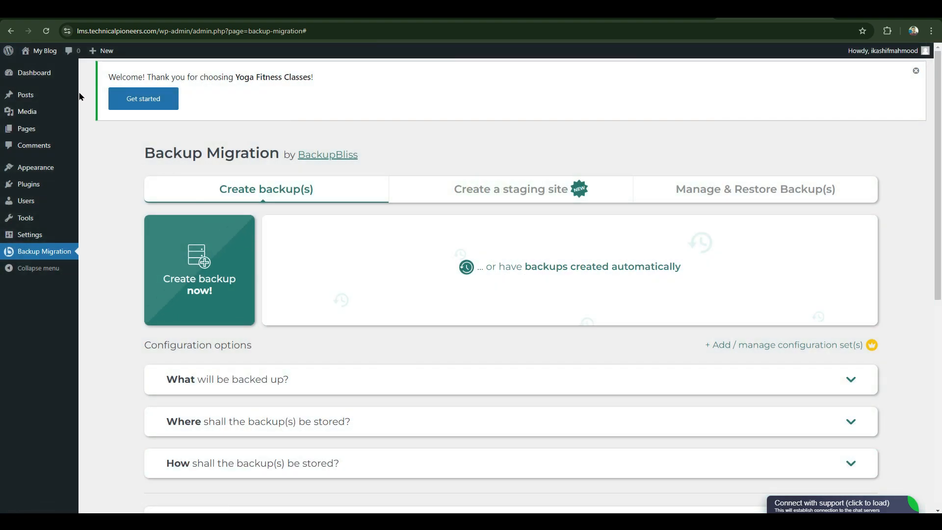
right_click(40, 65)
click(77, 73)
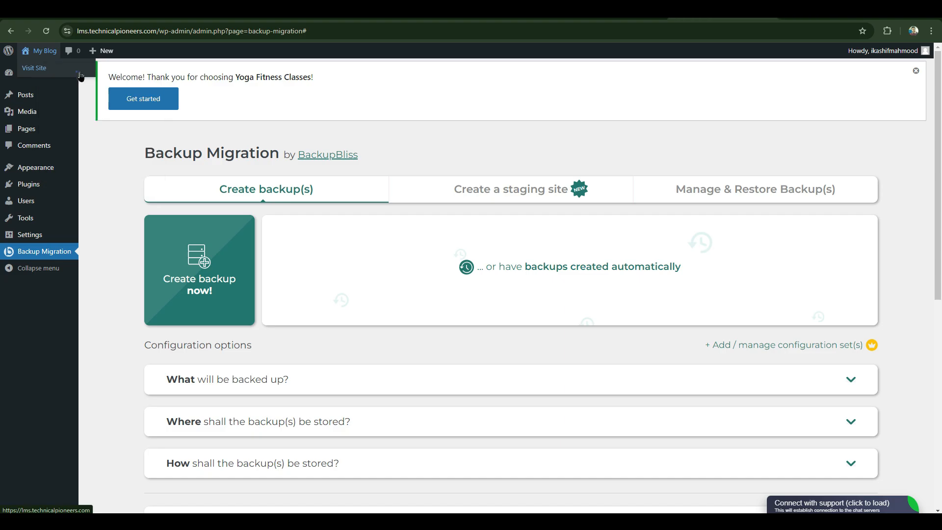
click(780, 15)
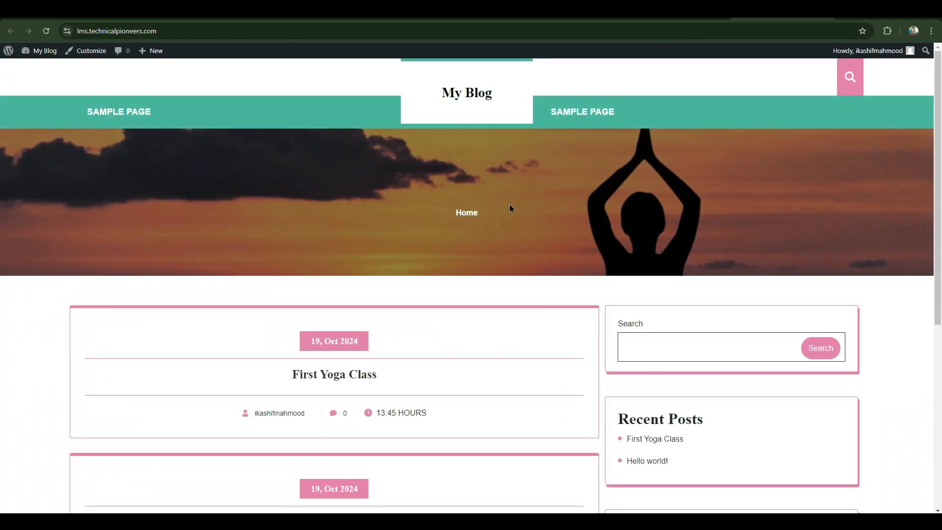